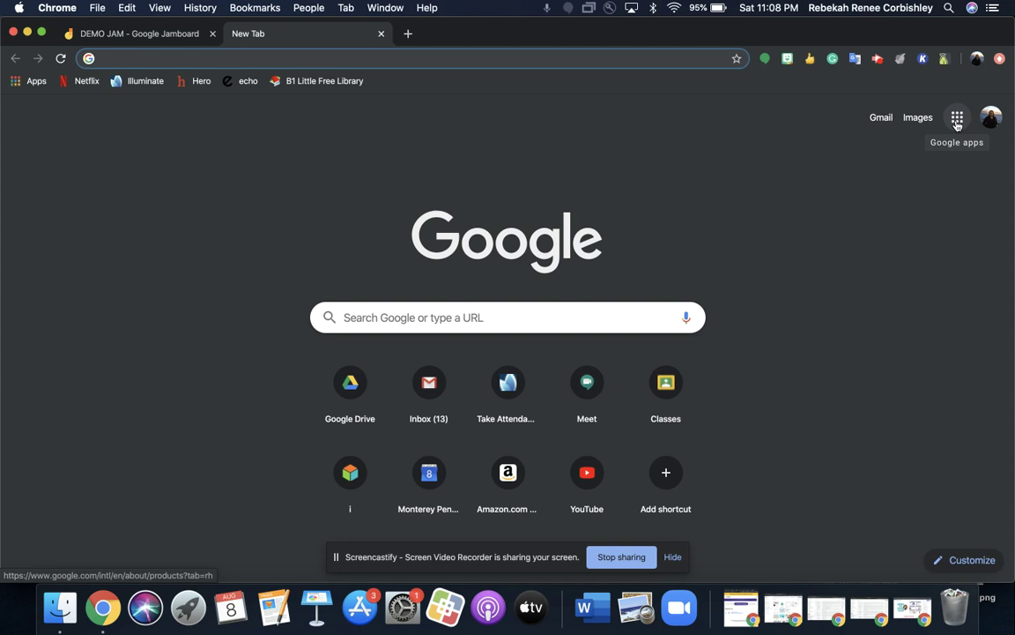
Step: Open Jamboard from the Google apps list and create a new blank jam
{"action": "left_click", "coordinate": [957, 124]}
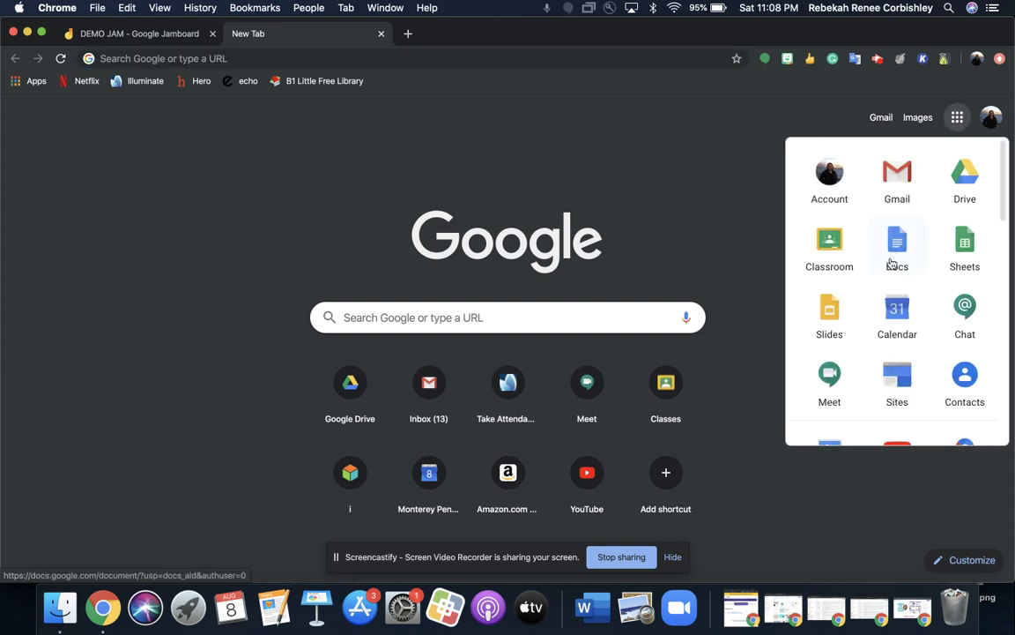
{"action": "scroll", "coordinate": [891, 264], "scroll_direction": "down", "scroll_amount": 2}
{"action": "scroll", "coordinate": [894, 263], "scroll_direction": "up", "scroll_amount": 2}
{"action": "scroll", "coordinate": [897, 228], "scroll_direction": "down", "scroll_amount": 10}
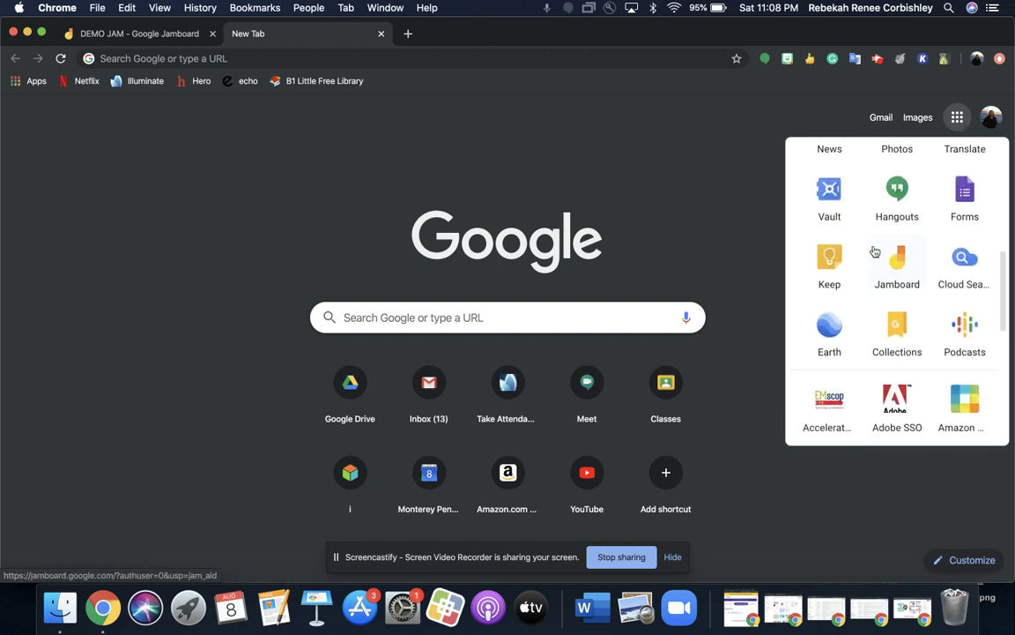
{"action": "left_click", "coordinate": [903, 260]}
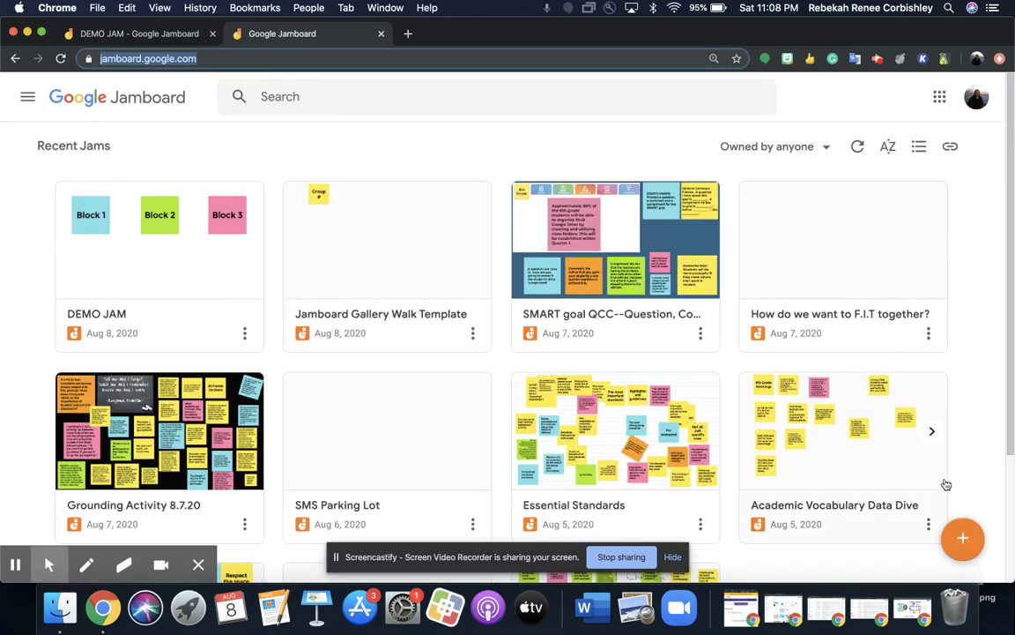
{"action": "left_click", "coordinate": [973, 539]}
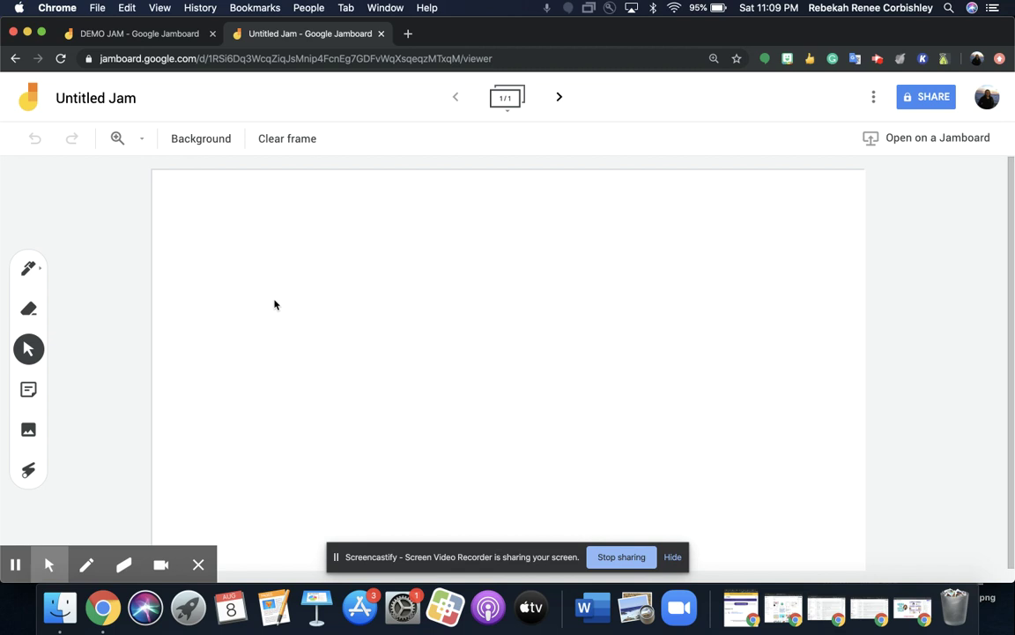
Step: Switch to the DEMO JAM board, add a second frame and return to the first frame
{"action": "left_click", "coordinate": [171, 40]}
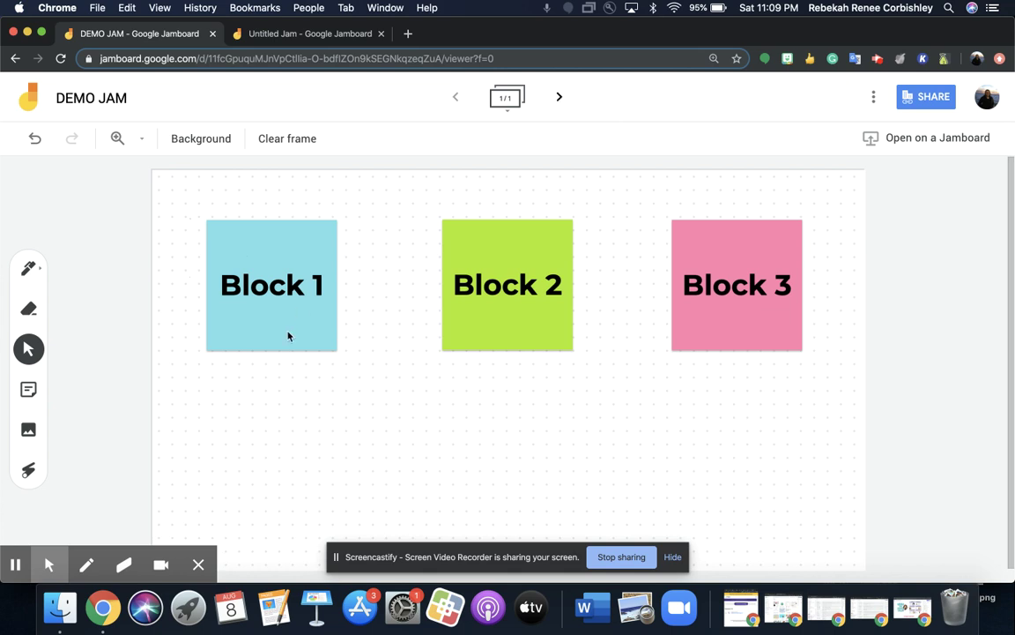
{"action": "left_click", "coordinate": [559, 96]}
{"action": "left_click", "coordinate": [457, 100]}
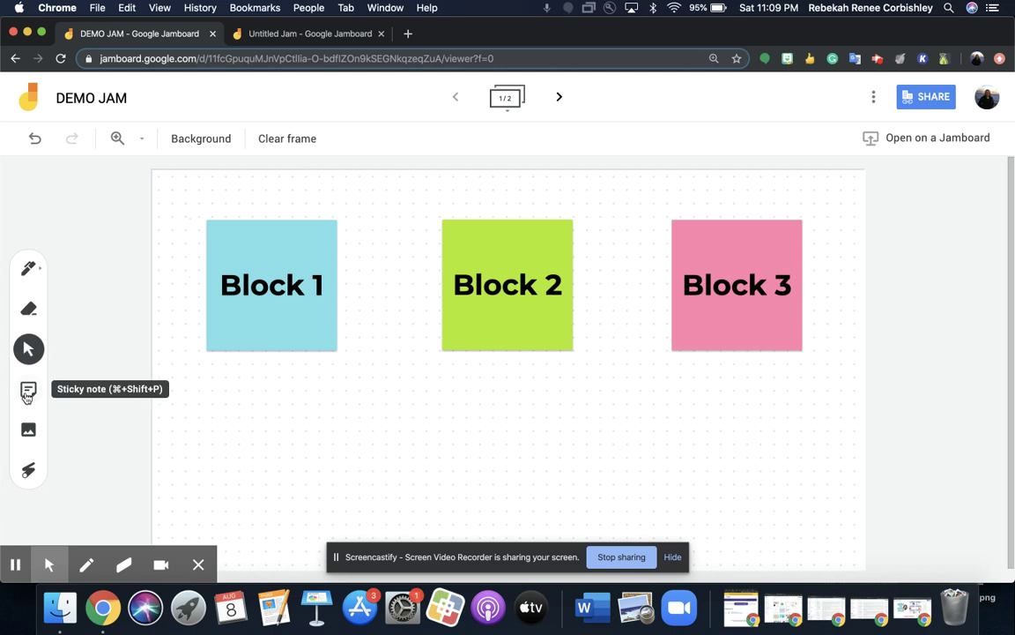
Step: Add a pink sticky note reading "Math Design & Science" to the first frame
{"action": "left_click", "coordinate": [28, 393]}
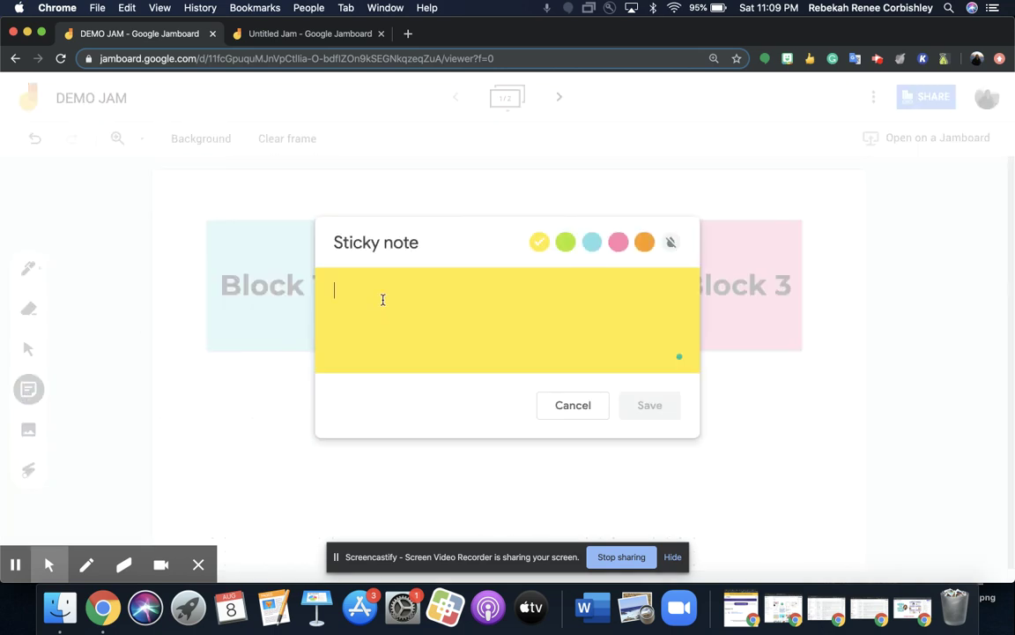
{"action": "left_click", "coordinate": [573, 406]}
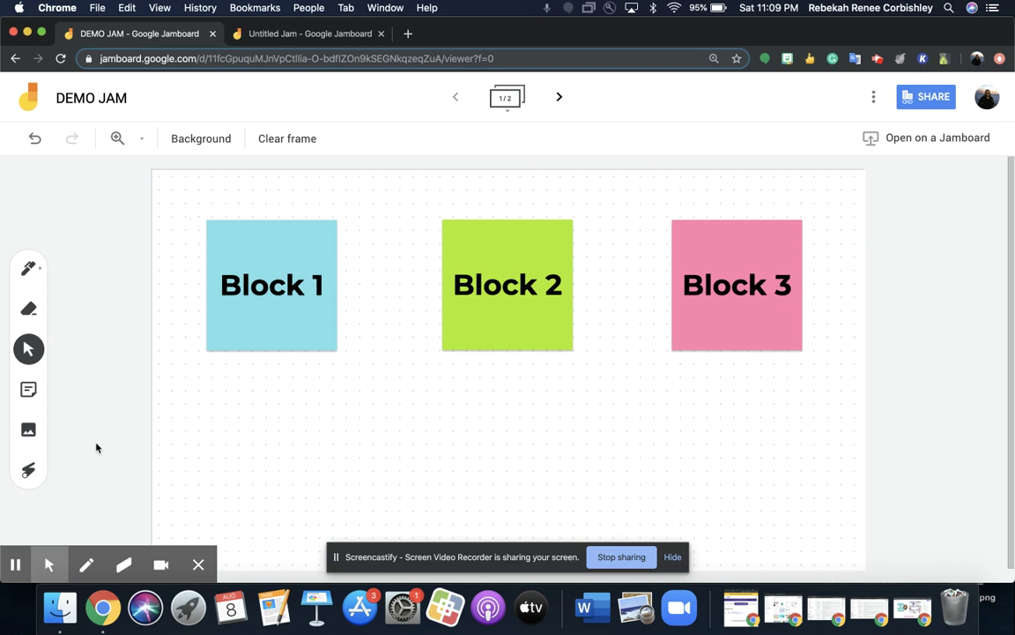
{"action": "left_click", "coordinate": [29, 390]}
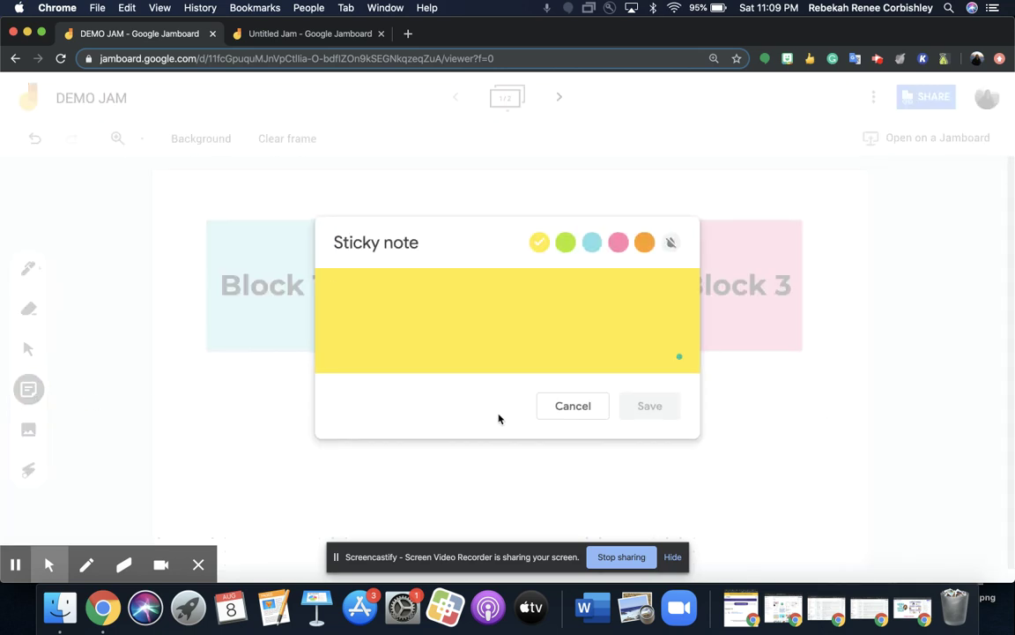
{"action": "left_click", "coordinate": [565, 241]}
{"action": "left_click", "coordinate": [590, 245]}
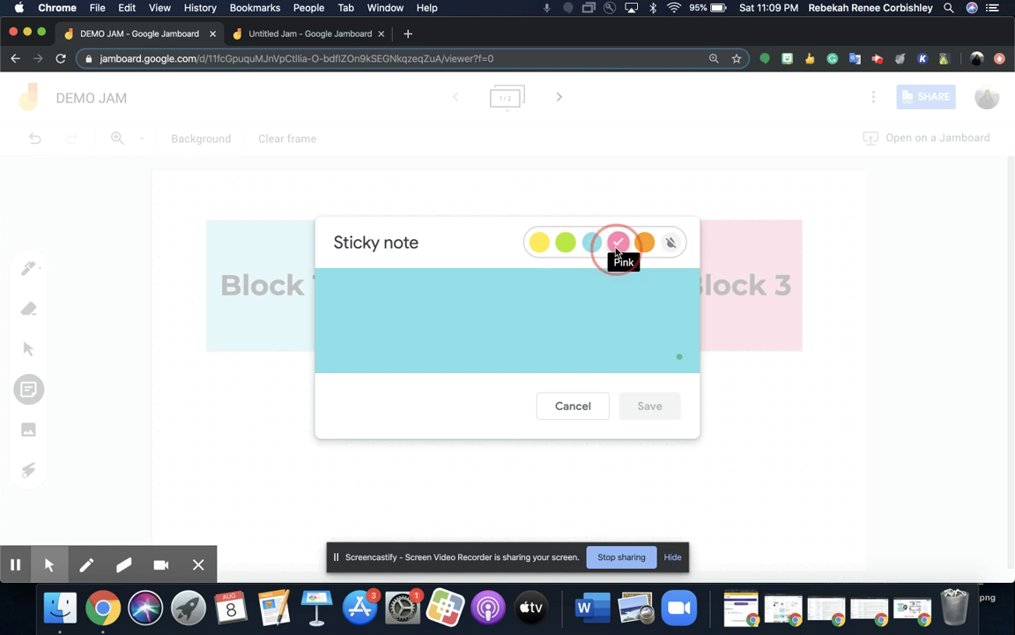
{"action": "left_click", "coordinate": [618, 242]}
{"action": "type", "text": "Ma"}
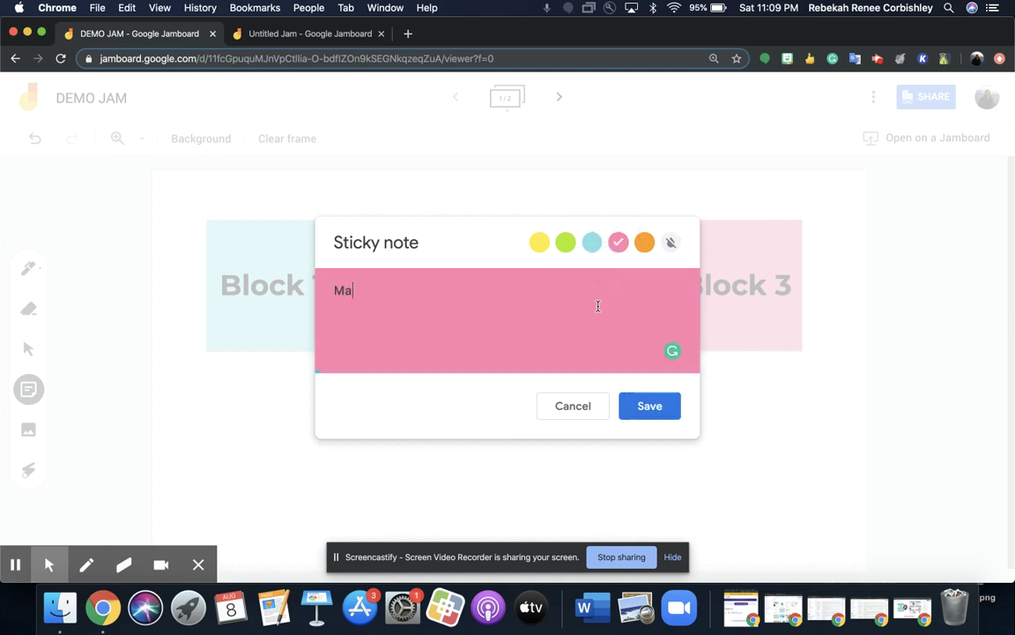
{"action": "type", "text": "th Design & Science"}
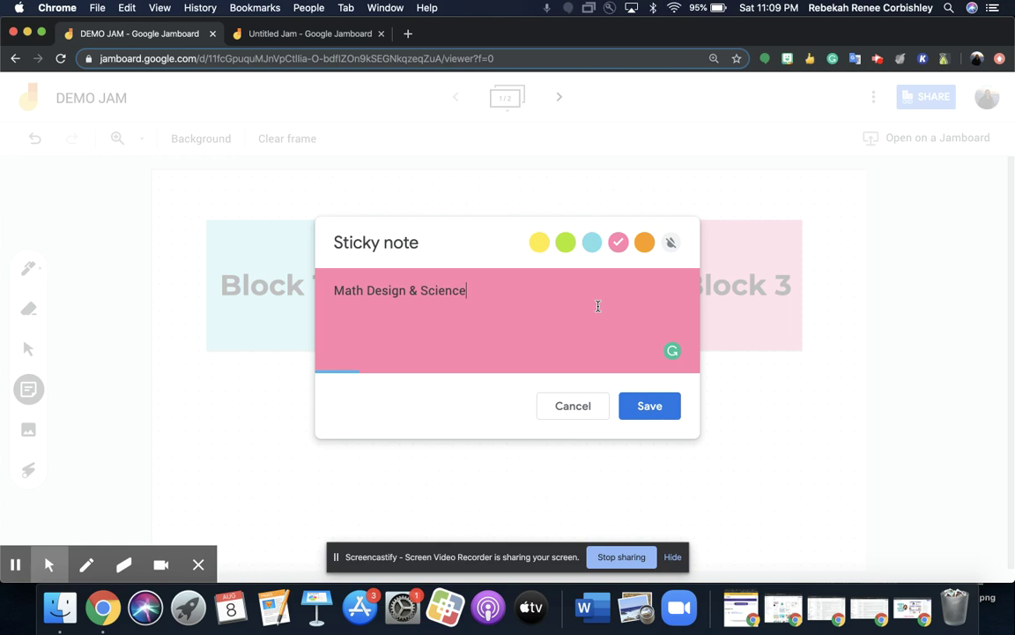
{"action": "left_click", "coordinate": [623, 406]}
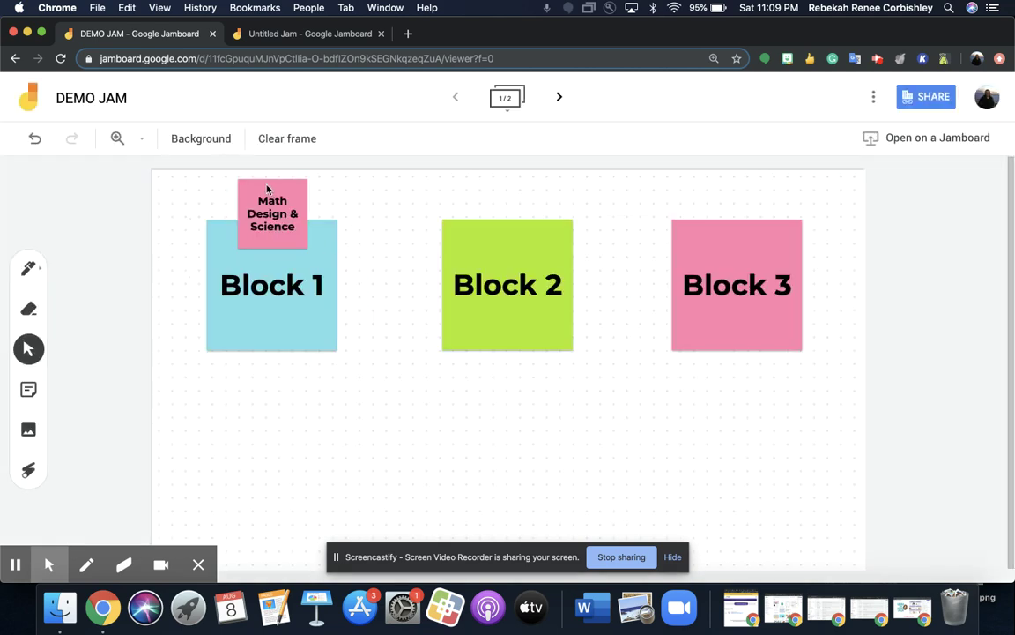
Step: Move the "Math Design & Science" note to the lower-left corner of the Block 1 note and deselect it
{"action": "left_click_drag", "start_coordinate": [269, 185], "coordinate": [216, 349]}
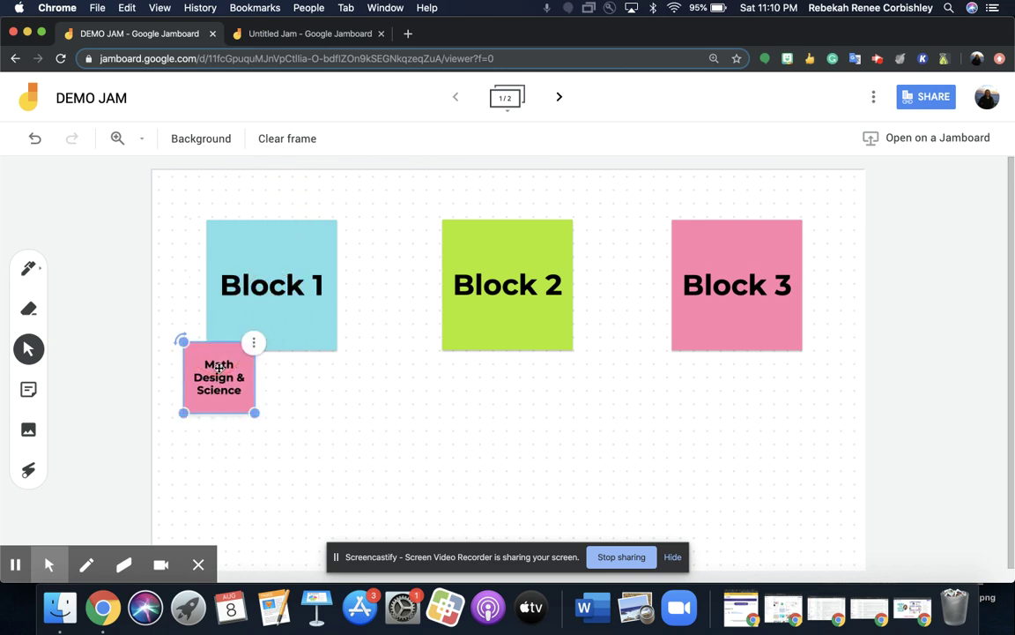
{"action": "left_click_drag", "start_coordinate": [254, 385], "coordinate": [206, 379]}
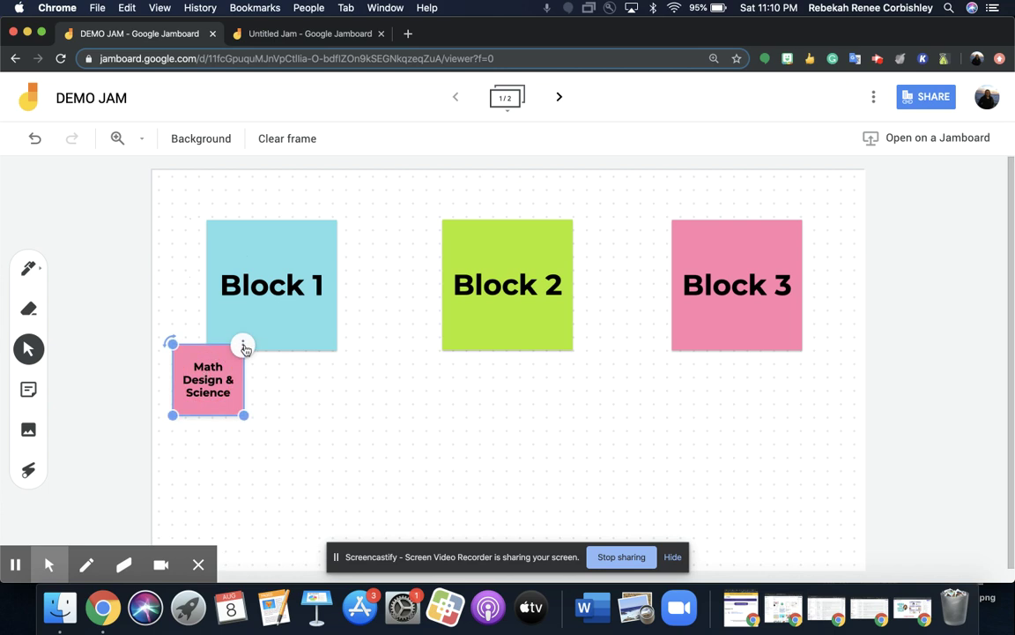
{"action": "left_click", "coordinate": [61, 310]}
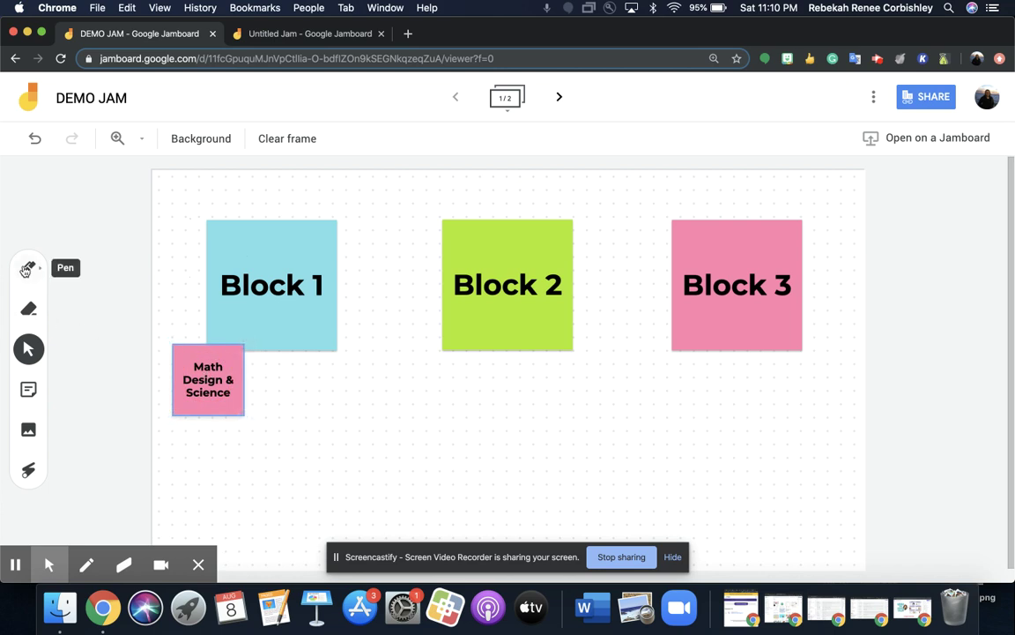
Step: Handwrite the teacher's abbreviated name below the Block 1 note with the blue Brush
{"action": "left_click", "coordinate": [39, 273]}
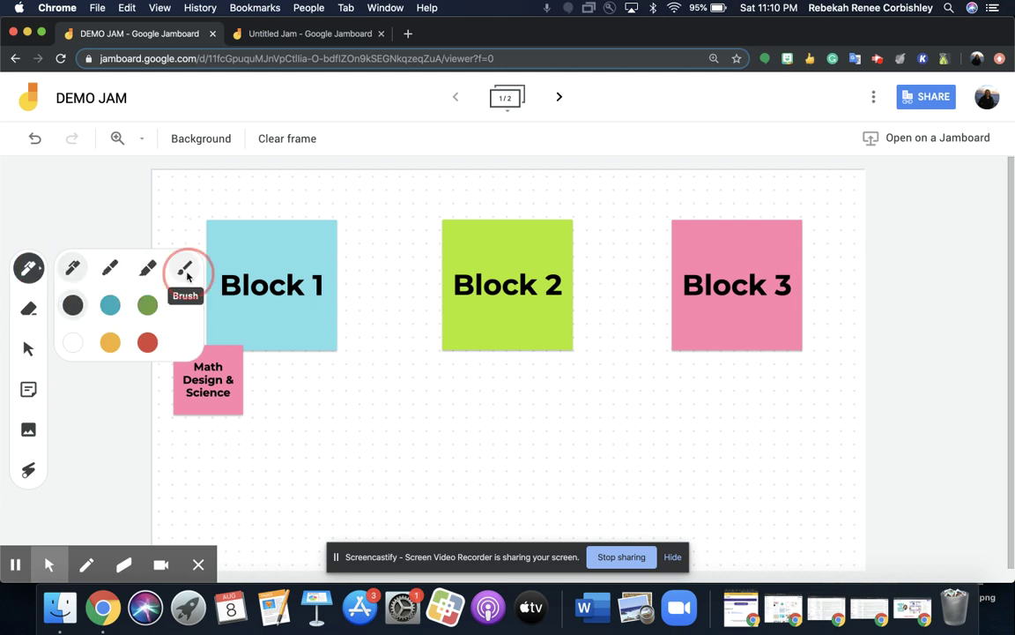
{"action": "left_click", "coordinate": [184, 268]}
{"action": "left_click", "coordinate": [111, 305]}
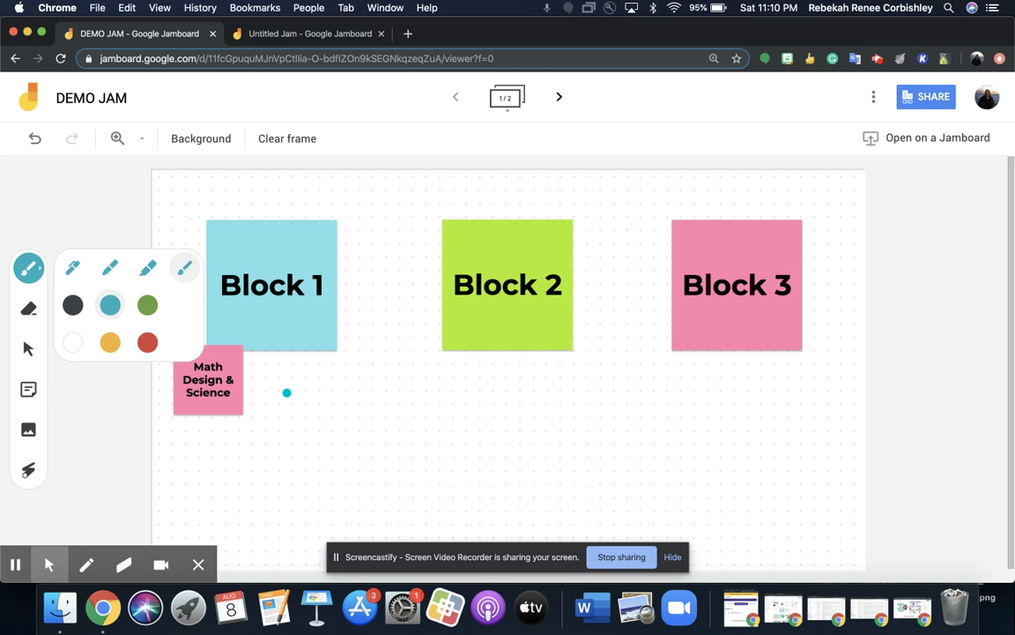
{"action": "left_click", "coordinate": [270, 410]}
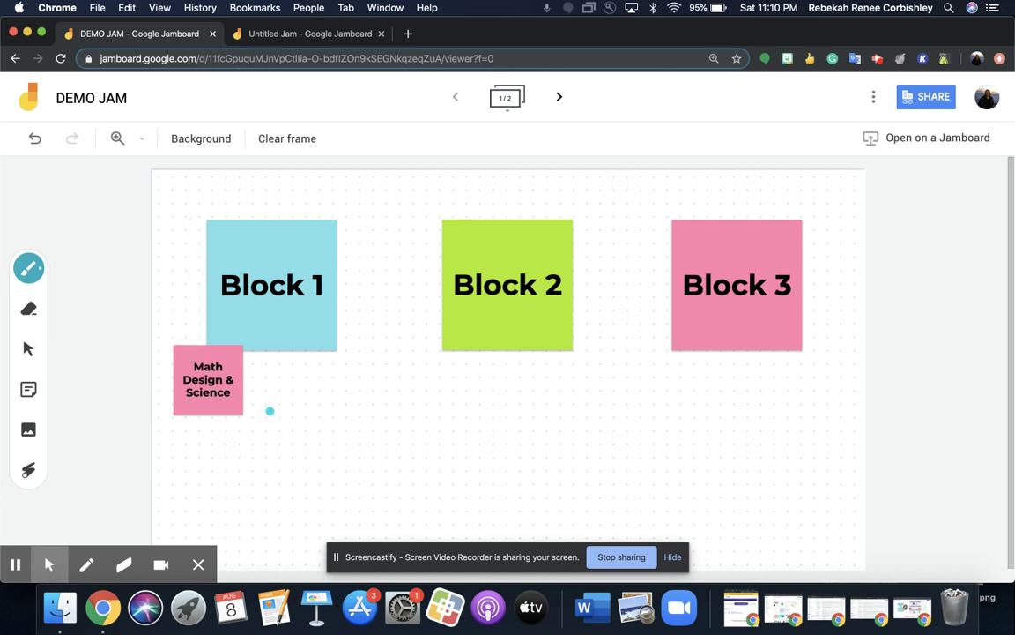
{"action": "mouse_move", "coordinate": [270, 411]}
{"action": "left_mouse_down"}
{"action": "mouse_move", "coordinate": [272, 440]}
{"action": "mouse_move", "coordinate": [275, 411]}
{"action": "mouse_move", "coordinate": [318, 407]}
{"action": "mouse_move", "coordinate": [331, 451]}
{"action": "left_mouse_up"}
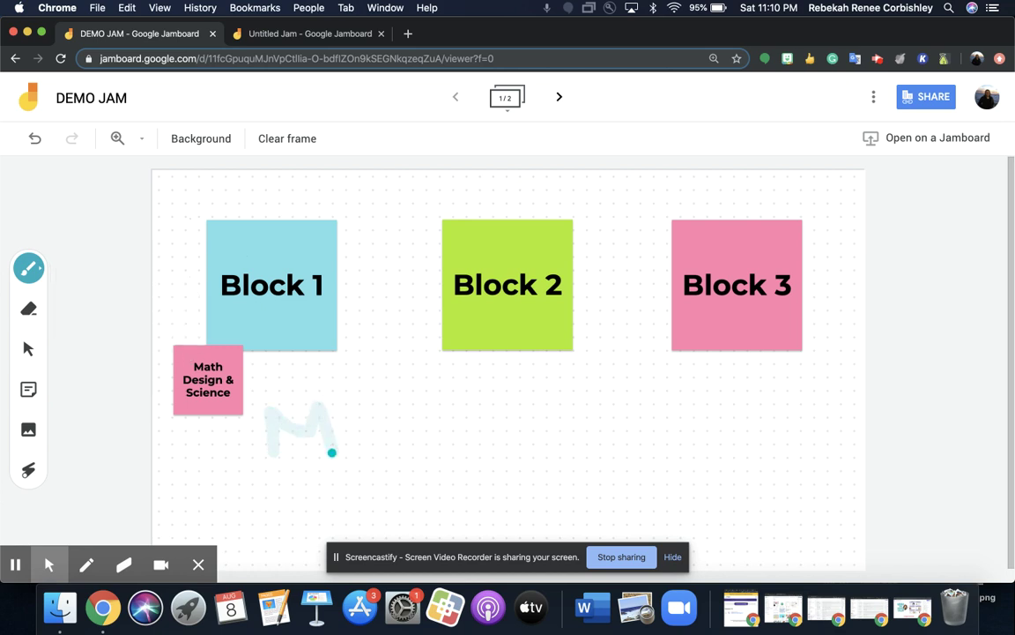
{"action": "mouse_move", "coordinate": [370, 414]}
{"action": "left_mouse_down"}
{"action": "mouse_move", "coordinate": [340, 416]}
{"action": "mouse_move", "coordinate": [345, 449]}
{"action": "left_mouse_up"}
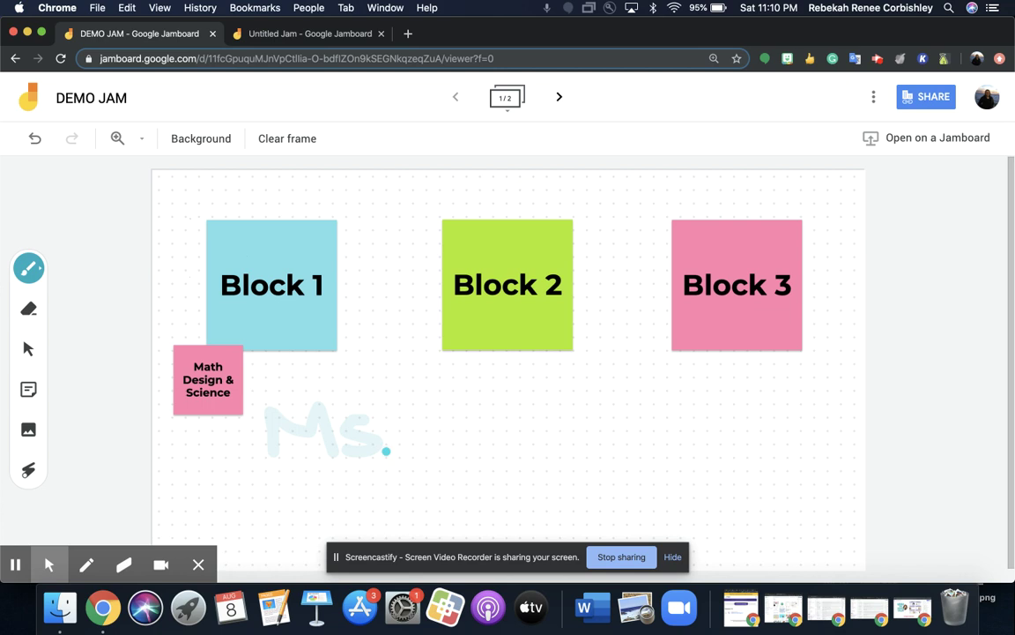
{"action": "mouse_move", "coordinate": [431, 405]}
{"action": "left_mouse_down"}
{"action": "mouse_move", "coordinate": [399, 417]}
{"action": "mouse_move", "coordinate": [457, 435]}
{"action": "left_mouse_up"}
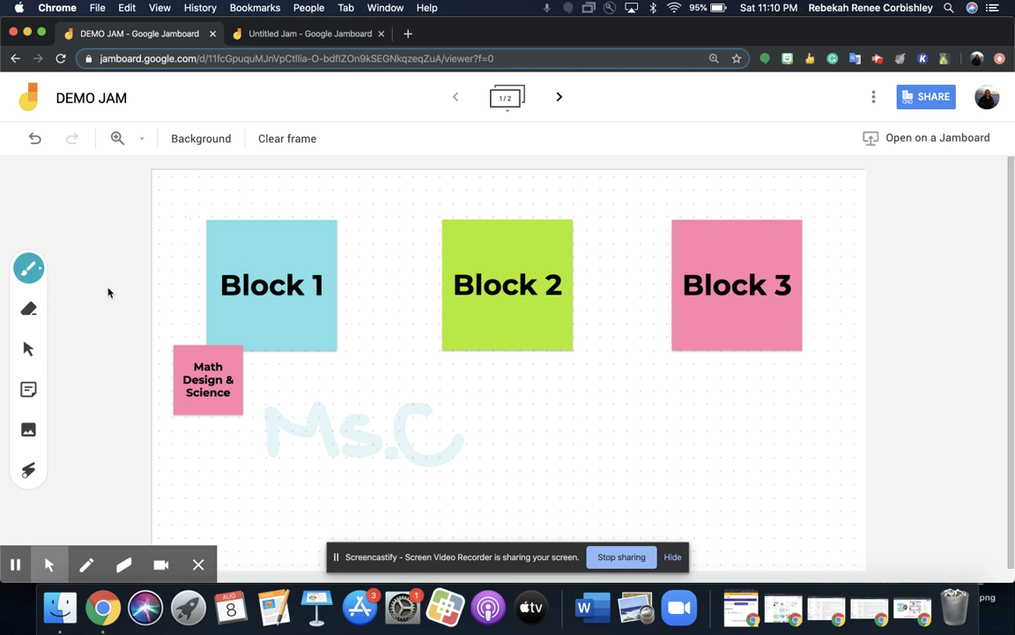
Step: Erase the handwritten name below the Block 1 note
{"action": "left_click", "coordinate": [29, 310]}
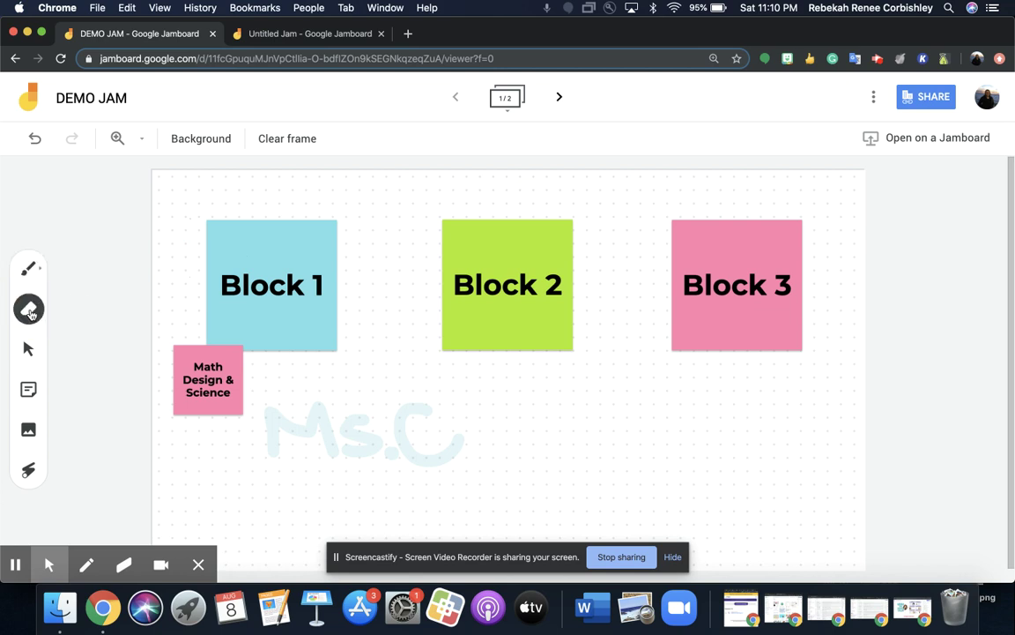
{"action": "mouse_move", "coordinate": [276, 435]}
{"action": "left_mouse_down"}
{"action": "mouse_move", "coordinate": [264, 415]}
{"action": "mouse_move", "coordinate": [291, 423]}
{"action": "mouse_move", "coordinate": [313, 409]}
{"action": "mouse_move", "coordinate": [347, 458]}
{"action": "mouse_move", "coordinate": [408, 450]}
{"action": "mouse_move", "coordinate": [353, 401]}
{"action": "mouse_move", "coordinate": [388, 371]}
{"action": "mouse_move", "coordinate": [426, 460]}
{"action": "mouse_move", "coordinate": [453, 445]}
{"action": "mouse_move", "coordinate": [374, 410]}
{"action": "mouse_move", "coordinate": [381, 441]}
{"action": "mouse_move", "coordinate": [330, 432]}
{"action": "left_mouse_up"}
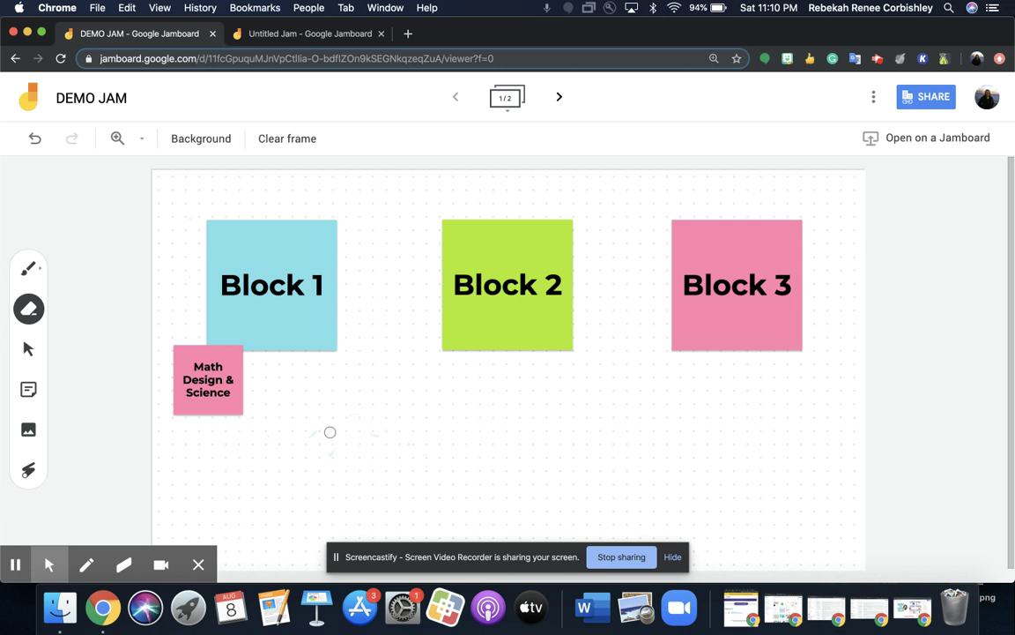
Step: Select the "Math Design & Science", Block 1 and Block 2 notes one after another
{"action": "left_click", "coordinate": [27, 349]}
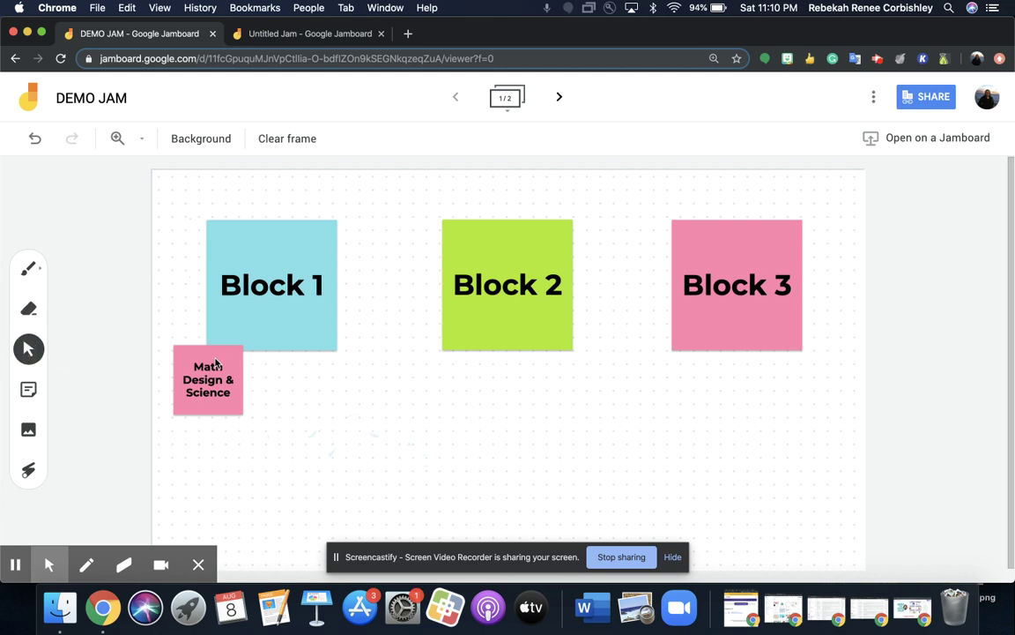
{"action": "left_click", "coordinate": [215, 363]}
{"action": "left_click", "coordinate": [267, 326]}
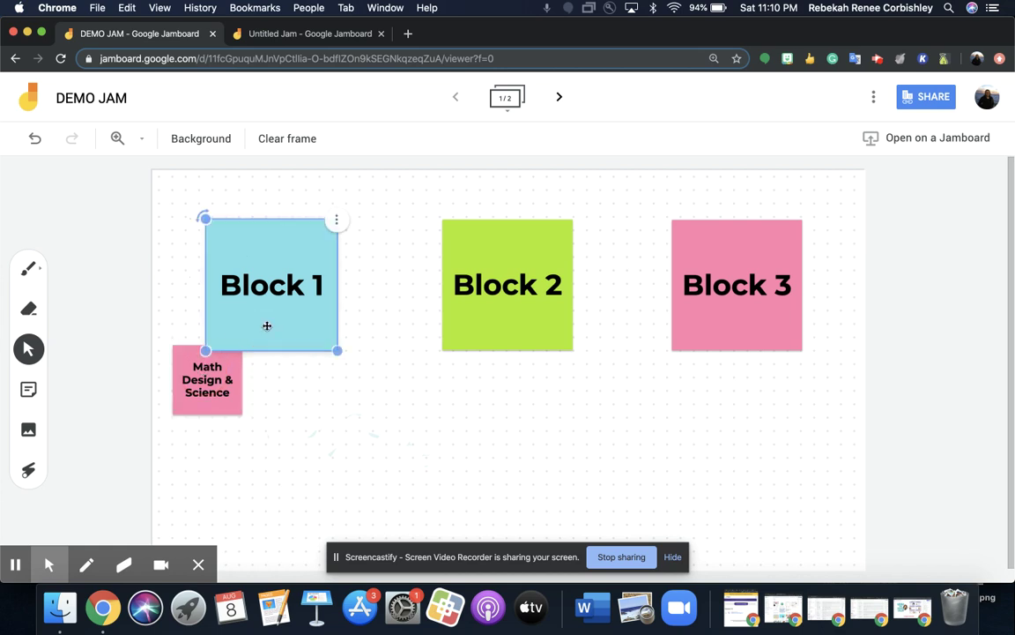
{"action": "left_click", "coordinate": [503, 297]}
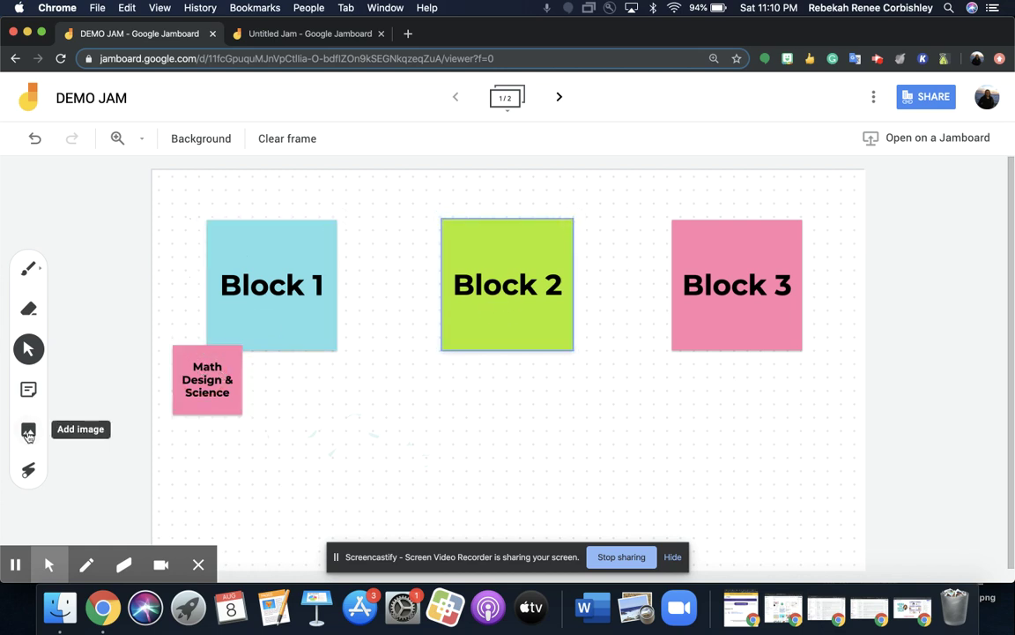
Step: Search Google Images for "smiley face emoji" and insert the slightly smiling face on the frame
{"action": "left_click", "coordinate": [28, 432]}
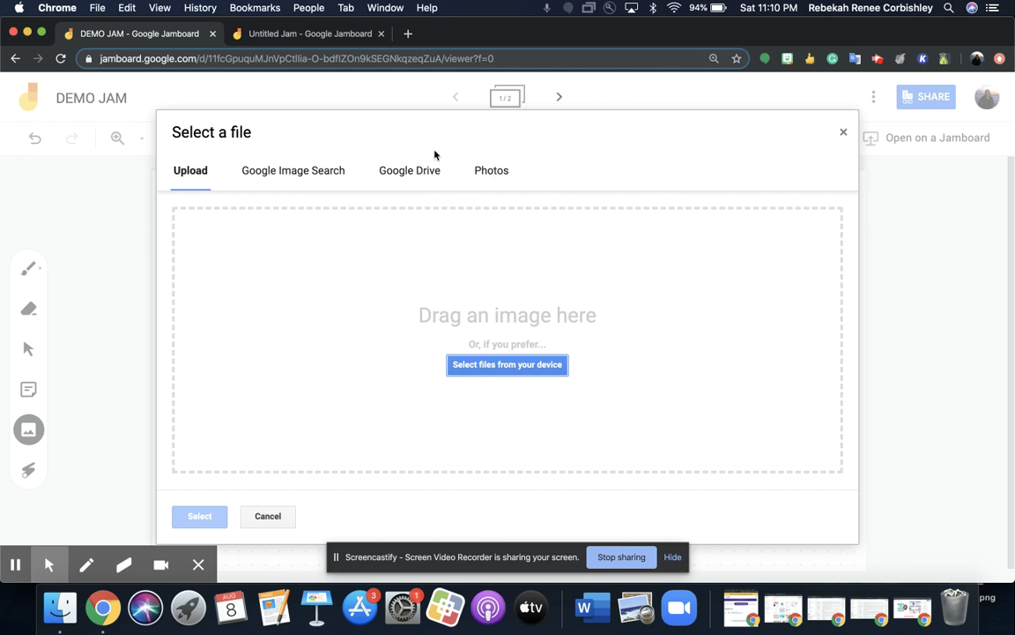
{"action": "left_click", "coordinate": [318, 185]}
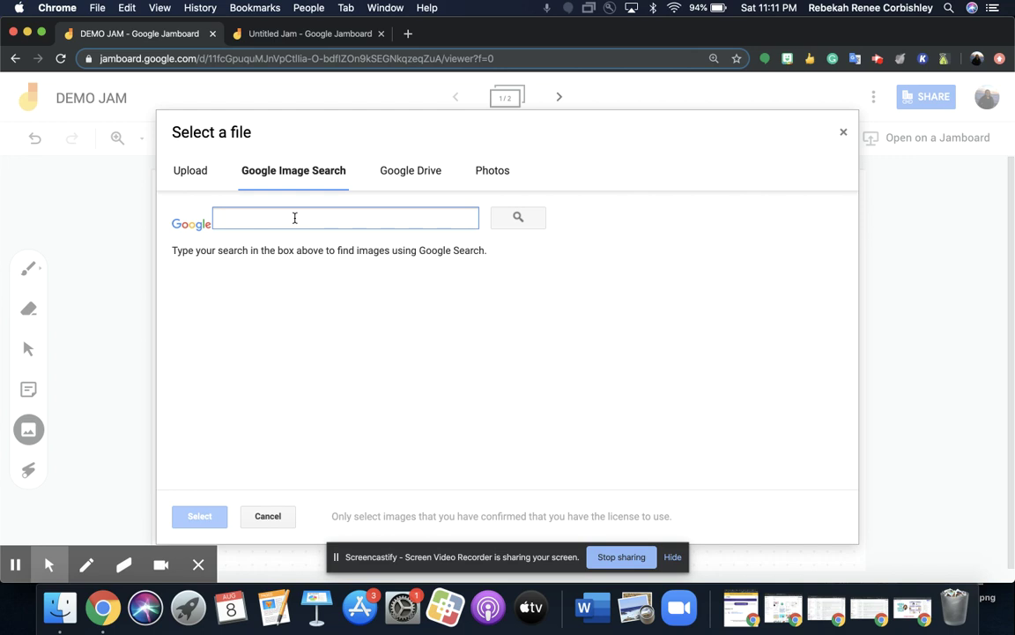
{"action": "type", "text": "smiley face e"}
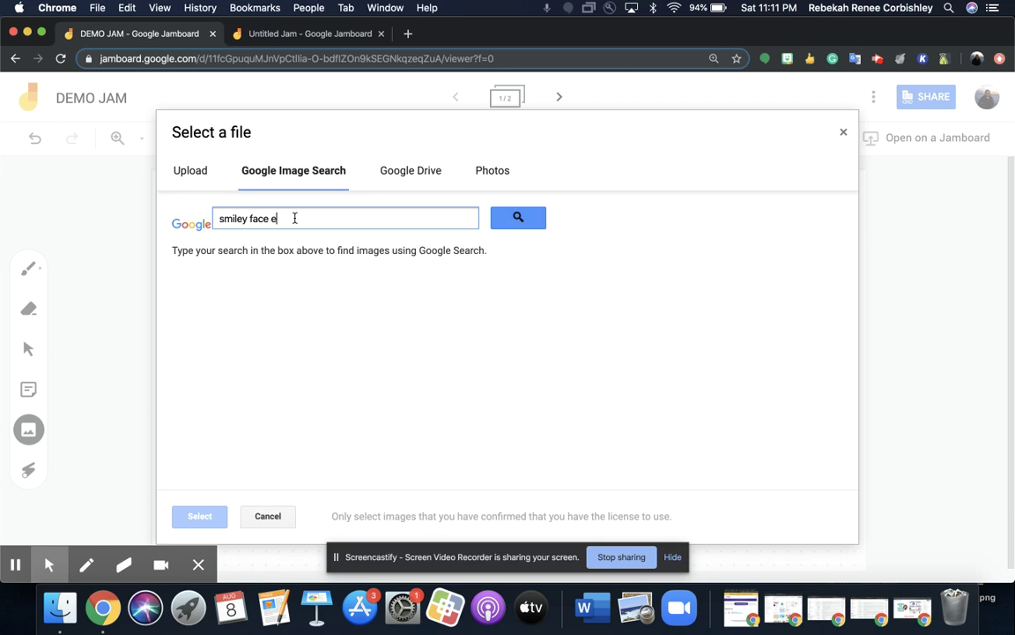
{"action": "type", "text": "moji"}
{"action": "key", "text": "Return"}
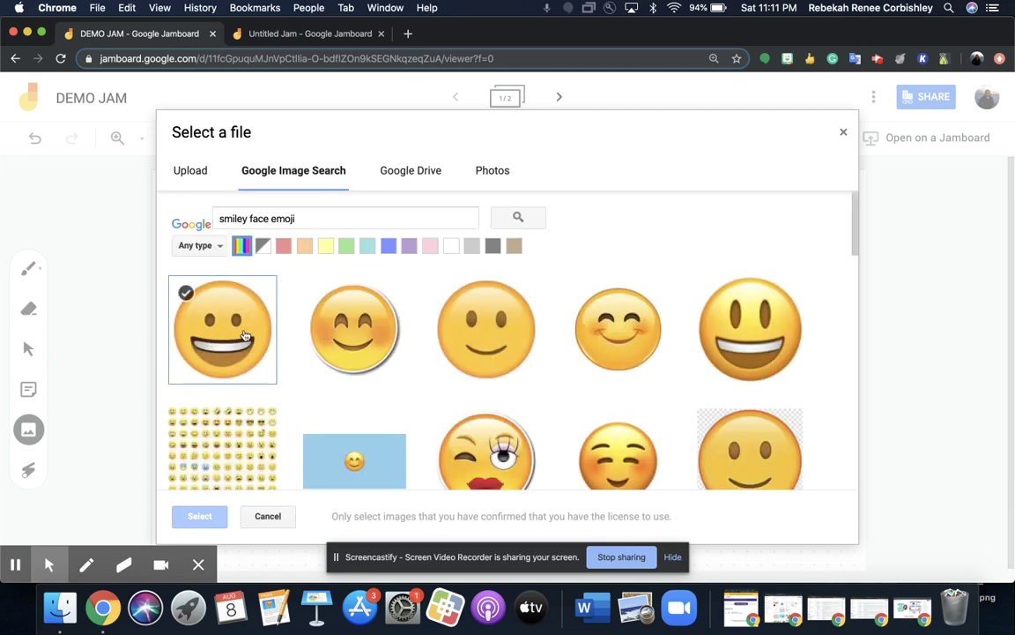
{"action": "left_click", "coordinate": [470, 346]}
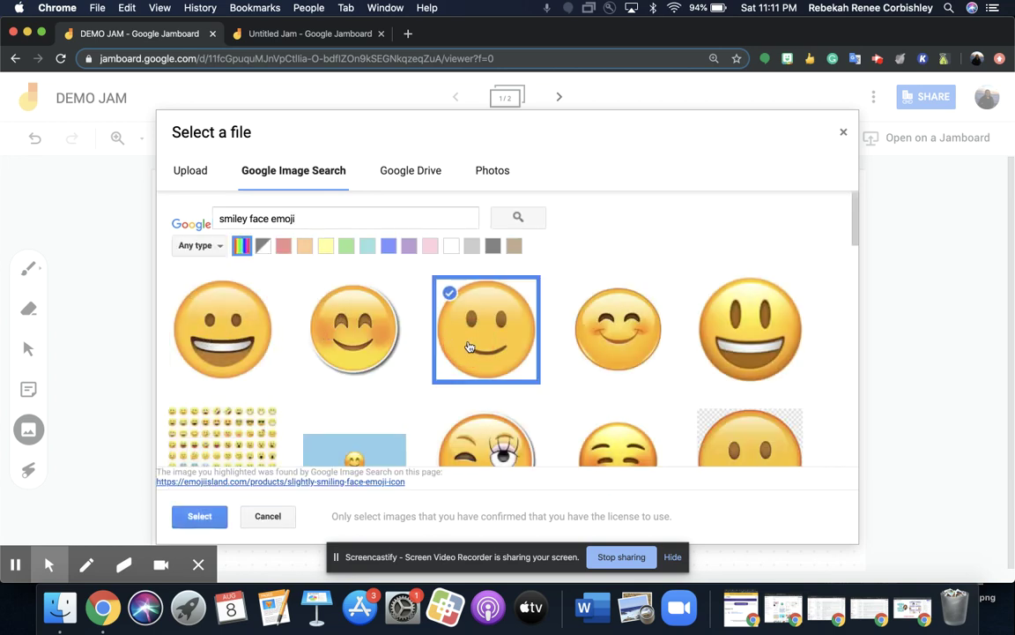
{"action": "left_click", "coordinate": [200, 516]}
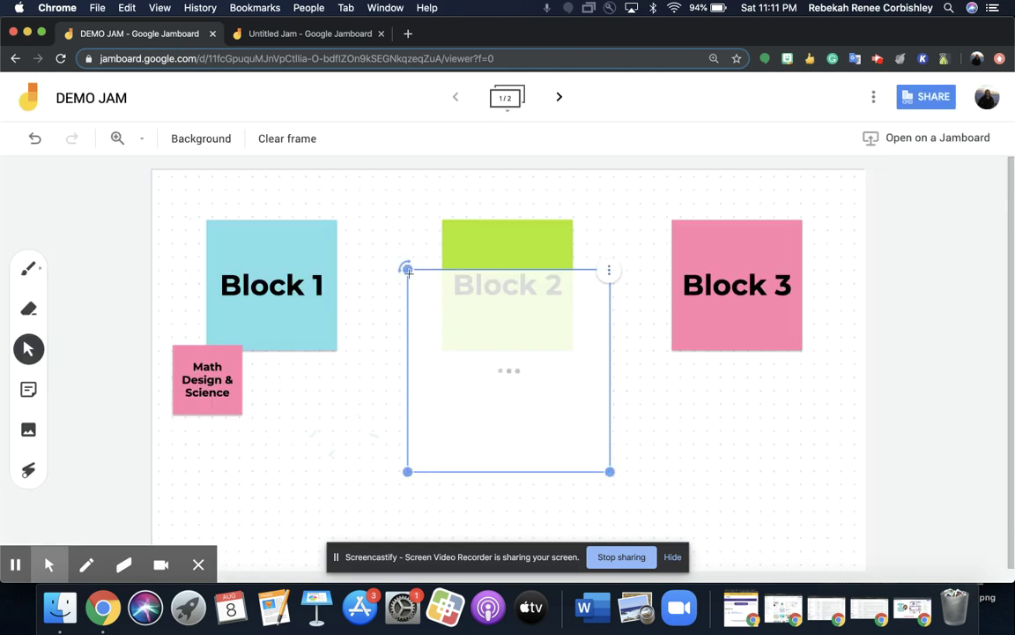
Step: Shrink the emoji image and place it between the Block 1 and Block 2 notes
{"action": "mouse_move", "coordinate": [407, 271]}
{"action": "left_mouse_down"}
{"action": "mouse_move", "coordinate": [564, 444]}
{"action": "mouse_move", "coordinate": [528, 226]}
{"action": "mouse_move", "coordinate": [437, 222]}
{"action": "mouse_move", "coordinate": [401, 301]}
{"action": "mouse_move", "coordinate": [419, 288]}
{"action": "mouse_move", "coordinate": [402, 275]}
{"action": "left_mouse_up"}
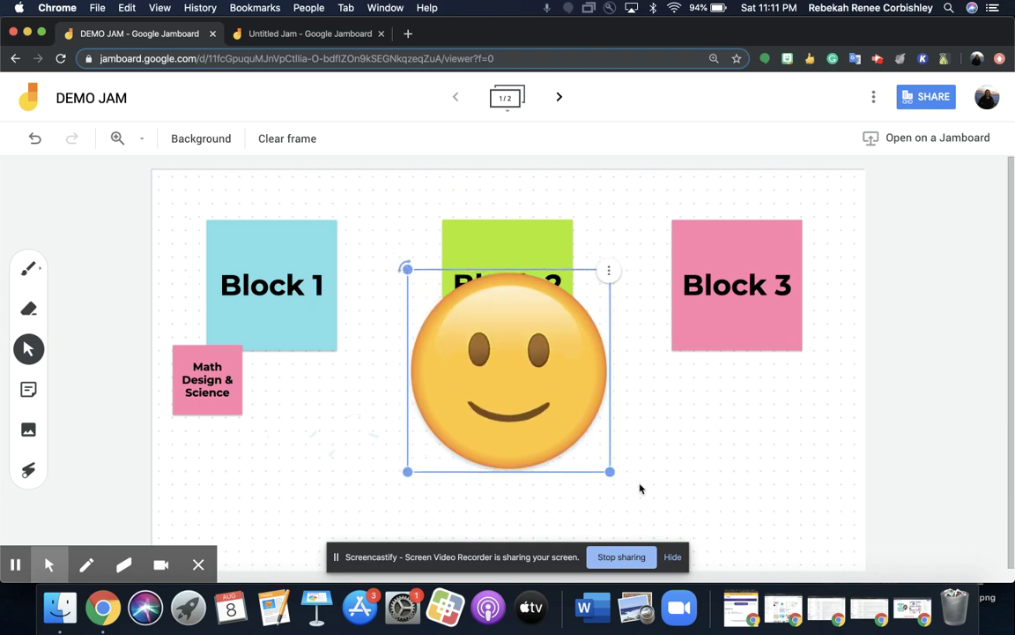
{"action": "left_click_drag", "start_coordinate": [609, 463], "coordinate": [382, 271]}
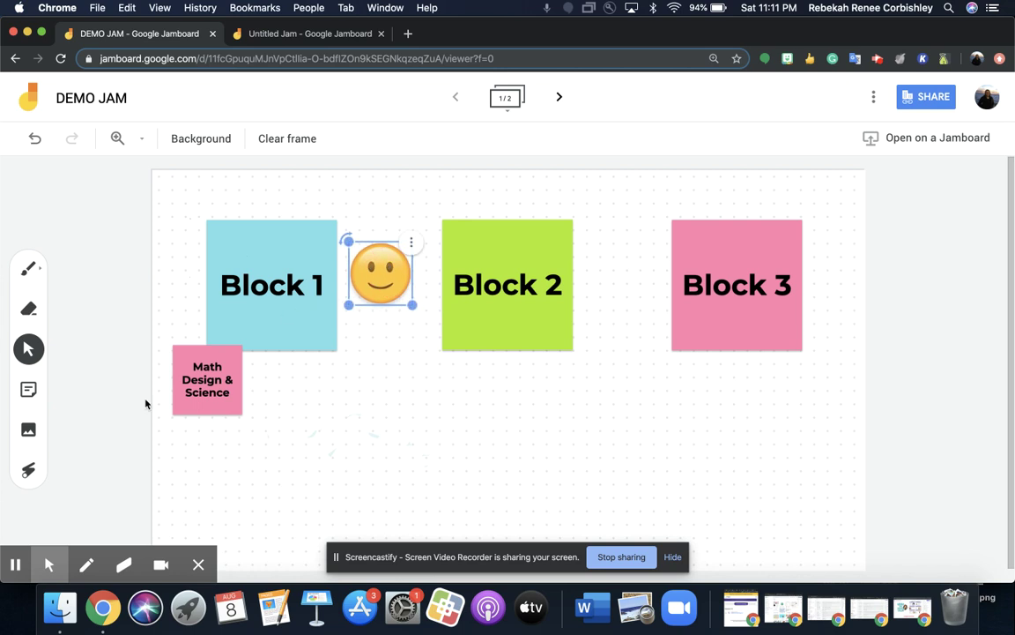
Step: Point out the emoji on the frame by tracing around it with the Laser
{"action": "left_click", "coordinate": [28, 473]}
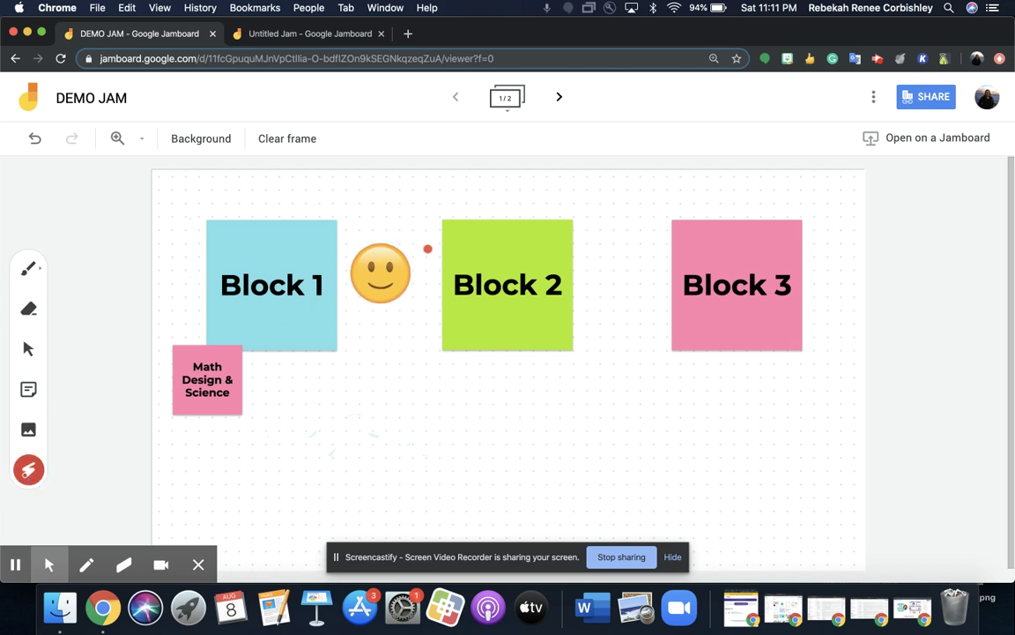
{"action": "mouse_move", "coordinate": [420, 232]}
{"action": "left_mouse_down"}
{"action": "mouse_move", "coordinate": [296, 242]}
{"action": "mouse_move", "coordinate": [436, 234]}
{"action": "mouse_move", "coordinate": [356, 233]}
{"action": "mouse_move", "coordinate": [347, 262]}
{"action": "left_mouse_up"}
Step: Handwrite "Th" below the Block 1 note with the blue Pen
{"action": "left_click", "coordinate": [39, 272]}
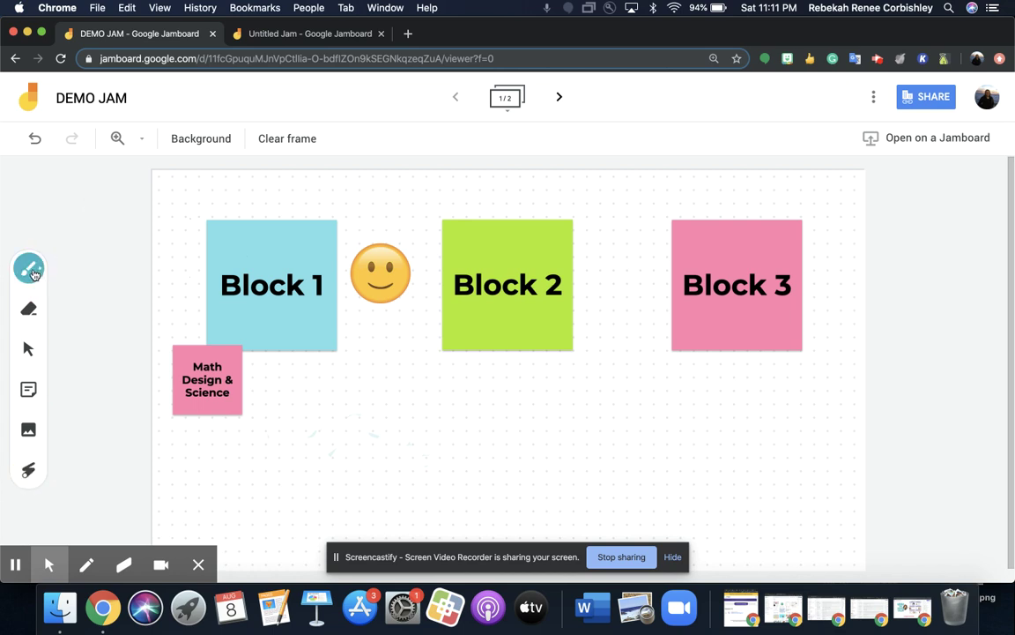
{"action": "left_click", "coordinate": [32, 266]}
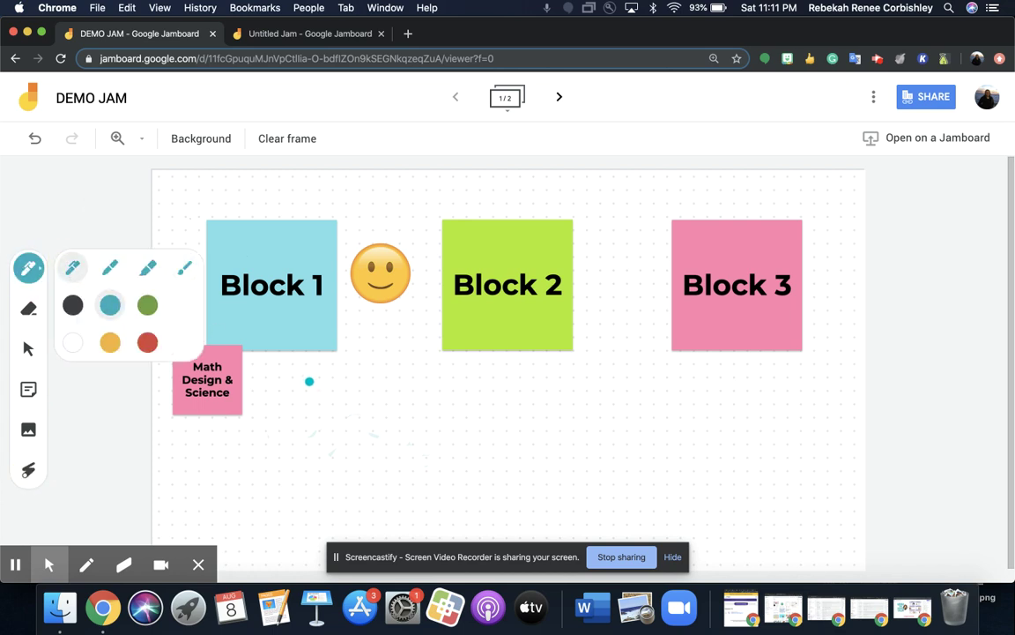
{"action": "left_click_drag", "start_coordinate": [299, 395], "coordinate": [308, 451]}
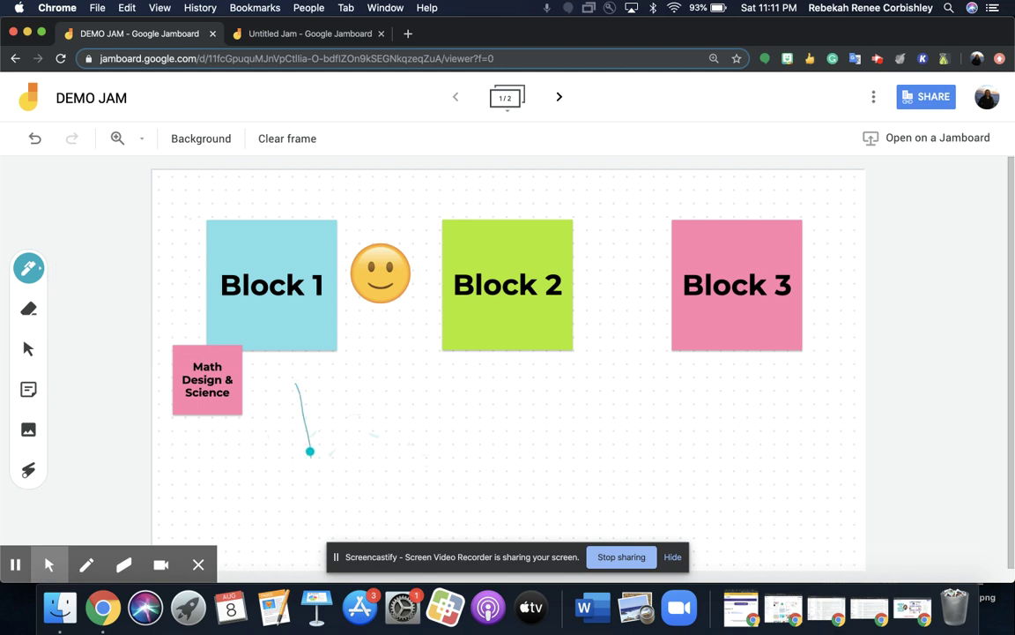
{"action": "mouse_move", "coordinate": [276, 394]}
{"action": "left_mouse_down"}
{"action": "mouse_move", "coordinate": [315, 381]}
{"action": "mouse_move", "coordinate": [332, 452]}
{"action": "mouse_move", "coordinate": [365, 440]}
{"action": "left_mouse_up"}
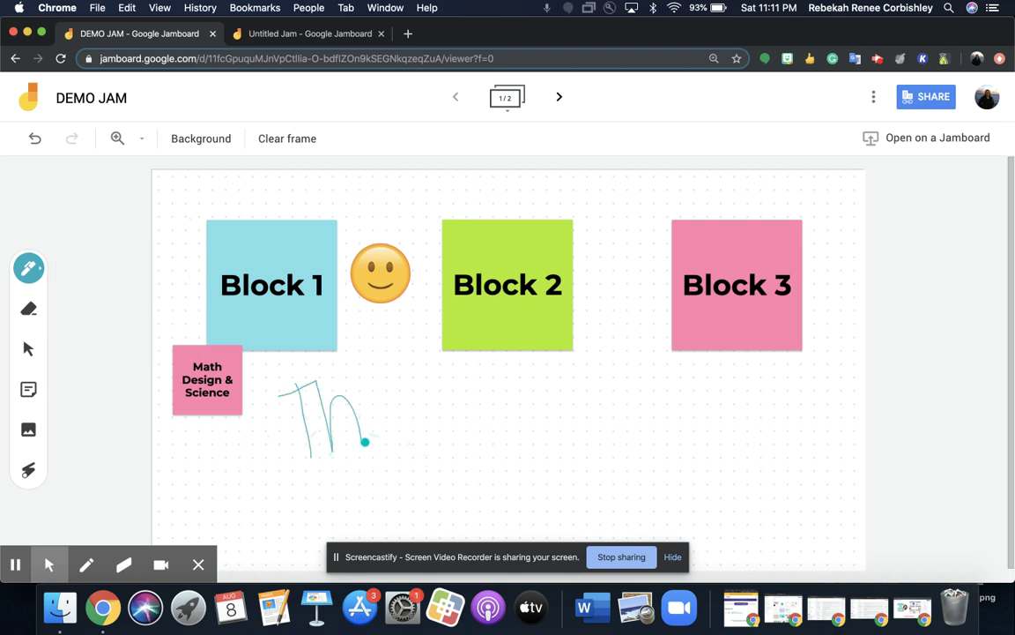